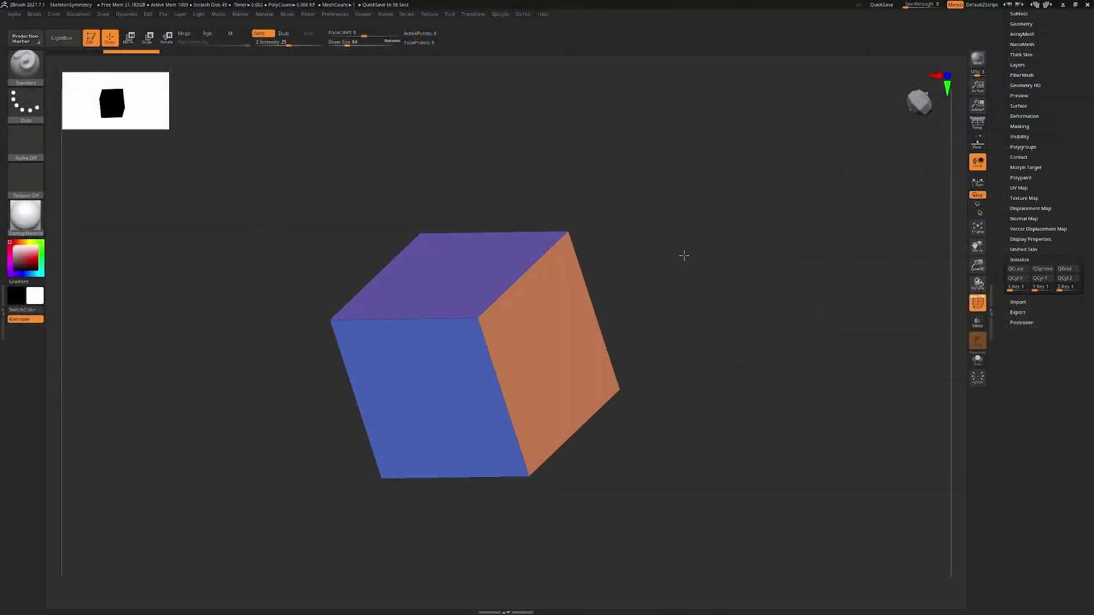
Expand the Subtool list and confirm PolyMesh3D_1 is the only subtool, with 6 polygons and 8 points.
drag(684, 256, 738, 252)
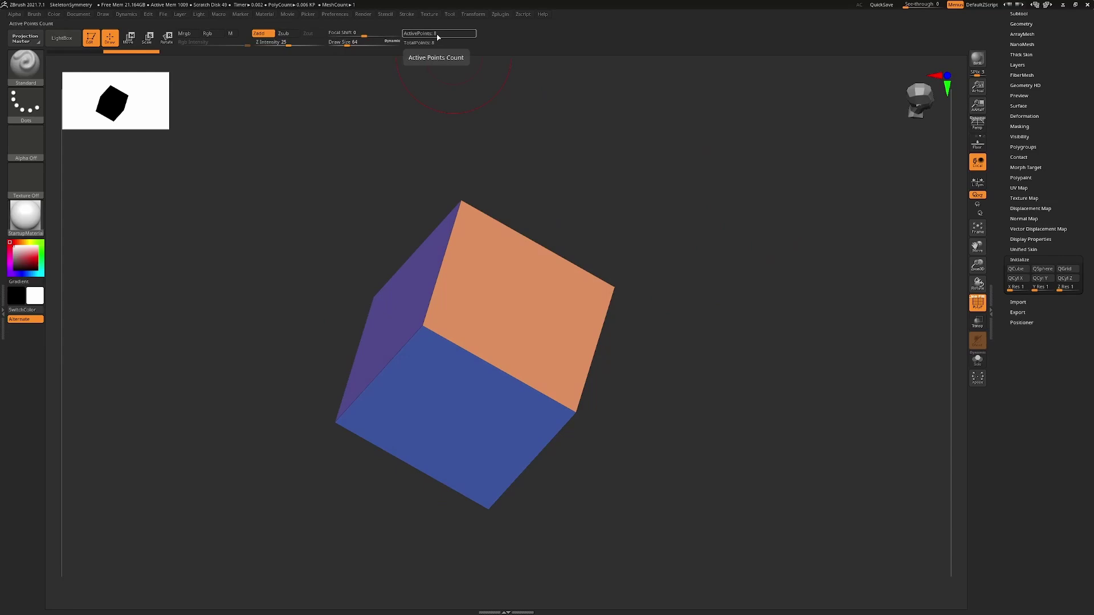
drag(724, 245, 662, 213)
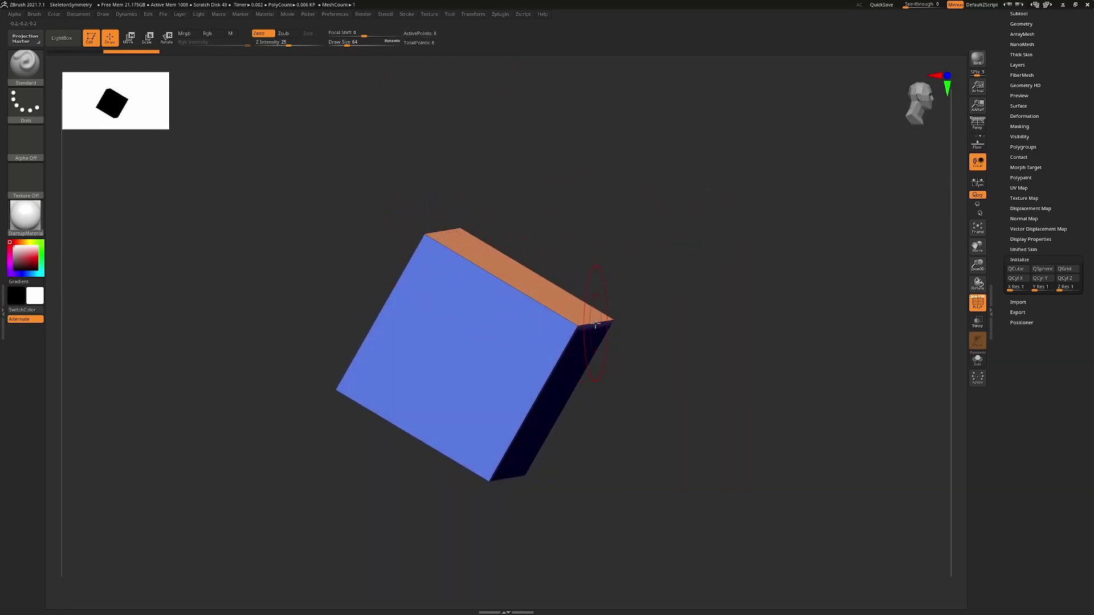
drag(674, 314, 709, 276)
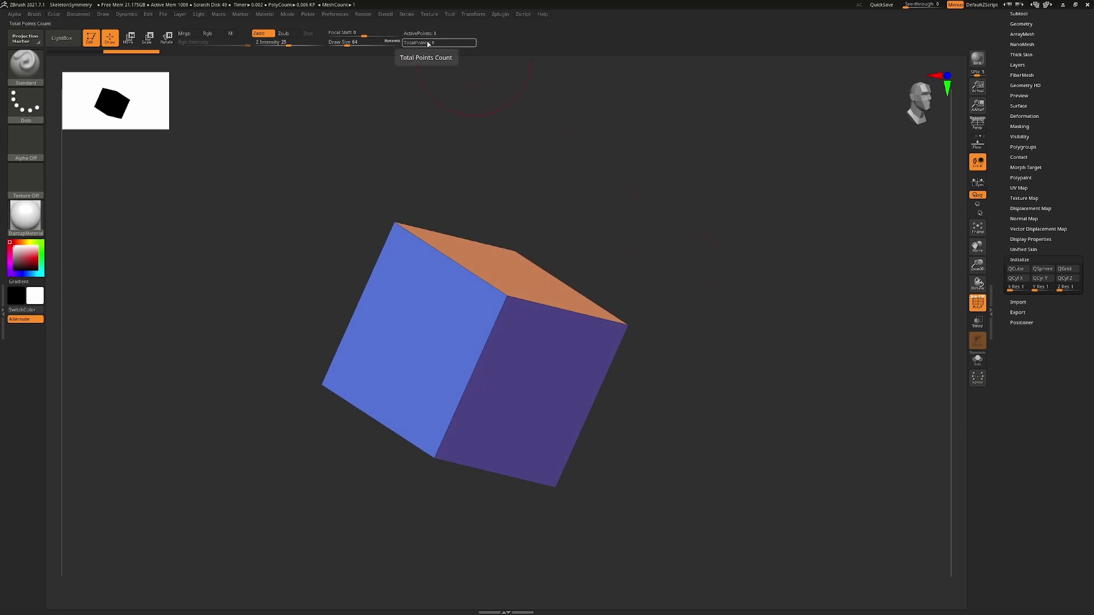
scroll(1069, 104, up, 3)
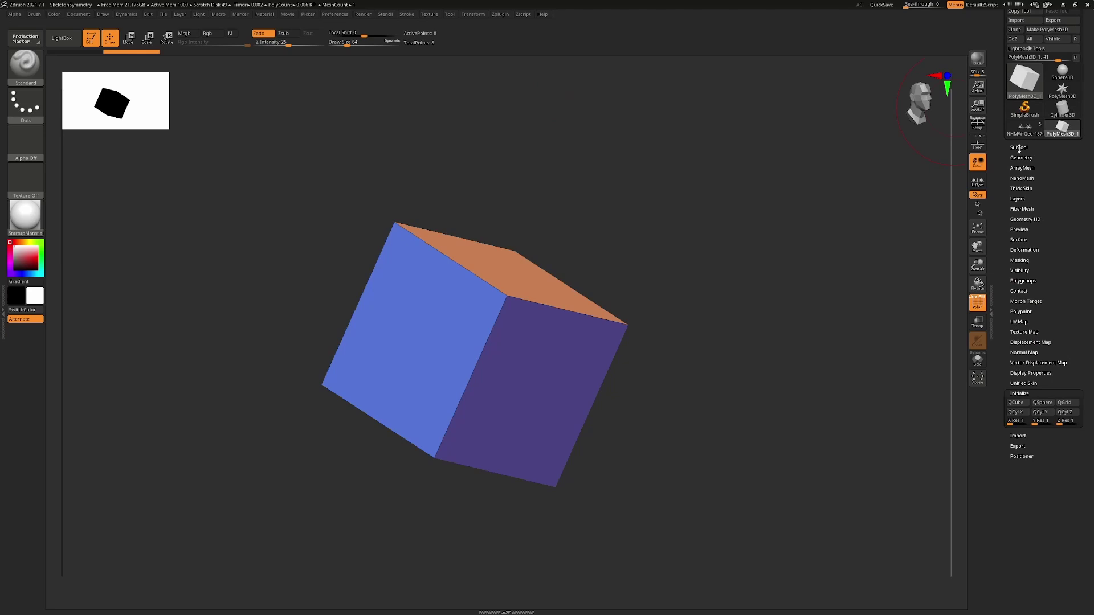
click(1019, 148)
mouse_move(1029, 178)
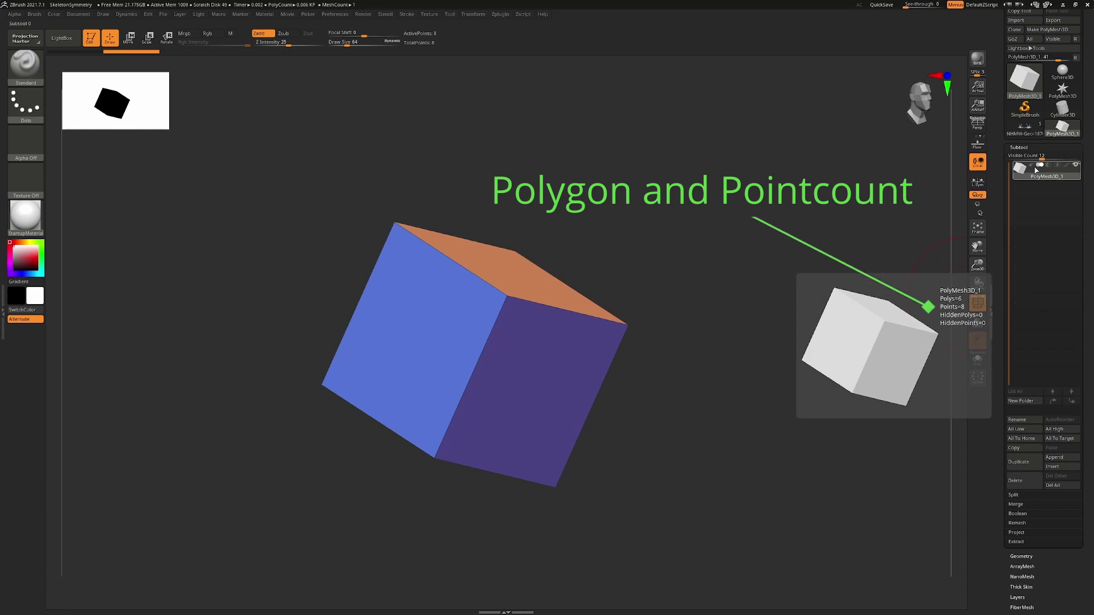
drag(725, 208, 751, 219)
key(s)
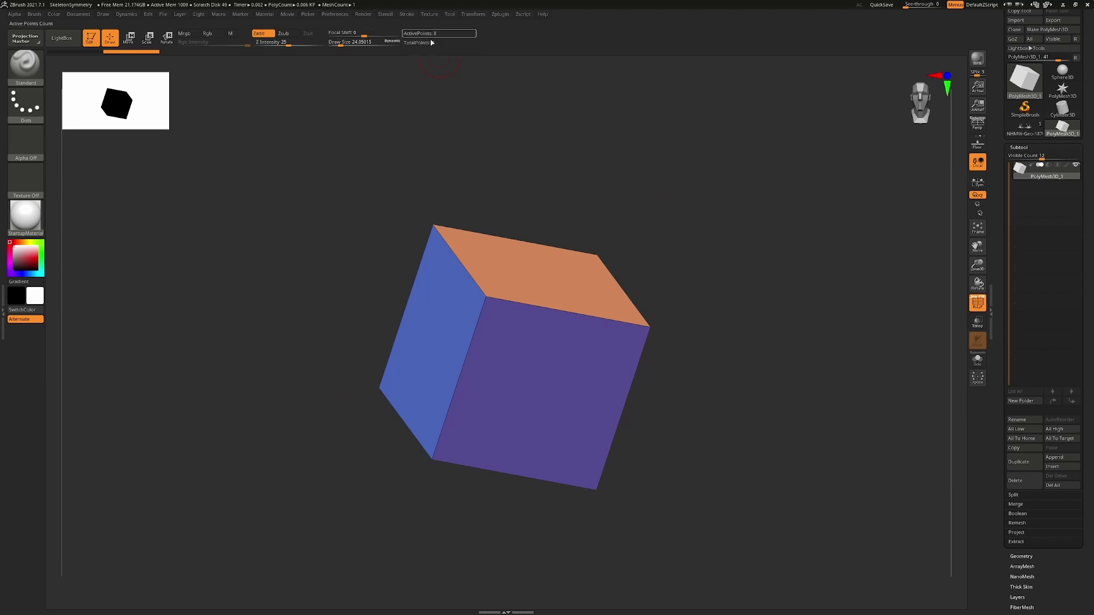
Turn on Enable Customize in Preferences > Config.
click(341, 15)
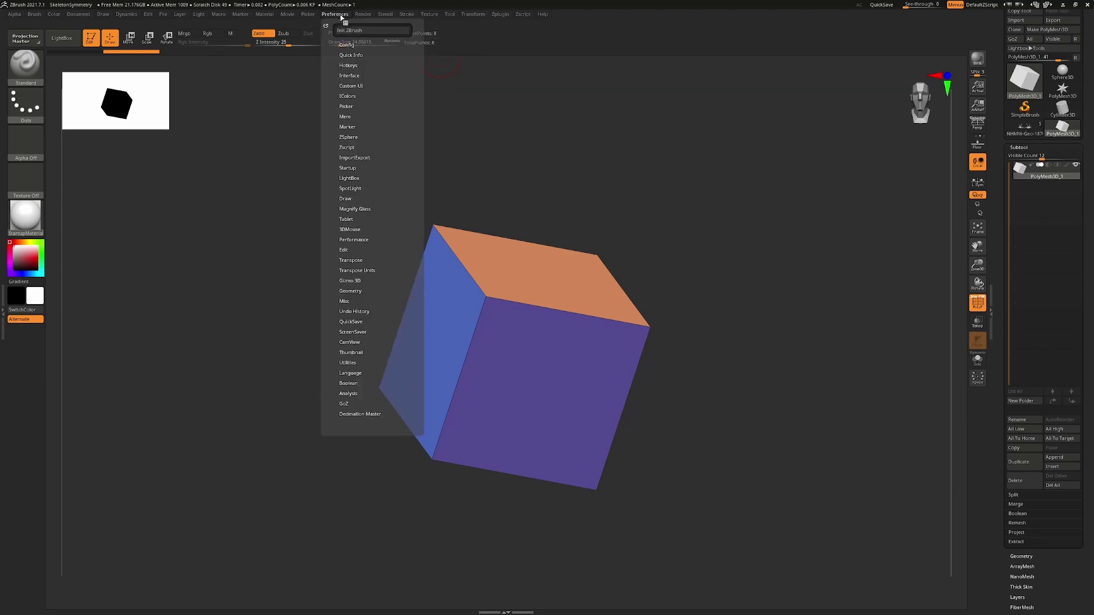
click(352, 45)
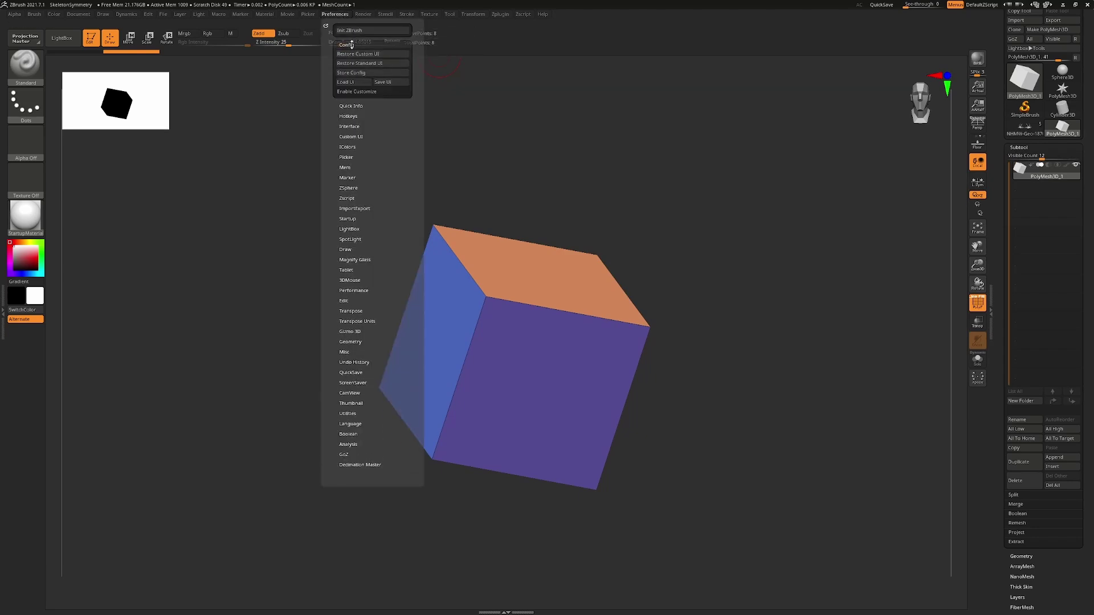
click(363, 93)
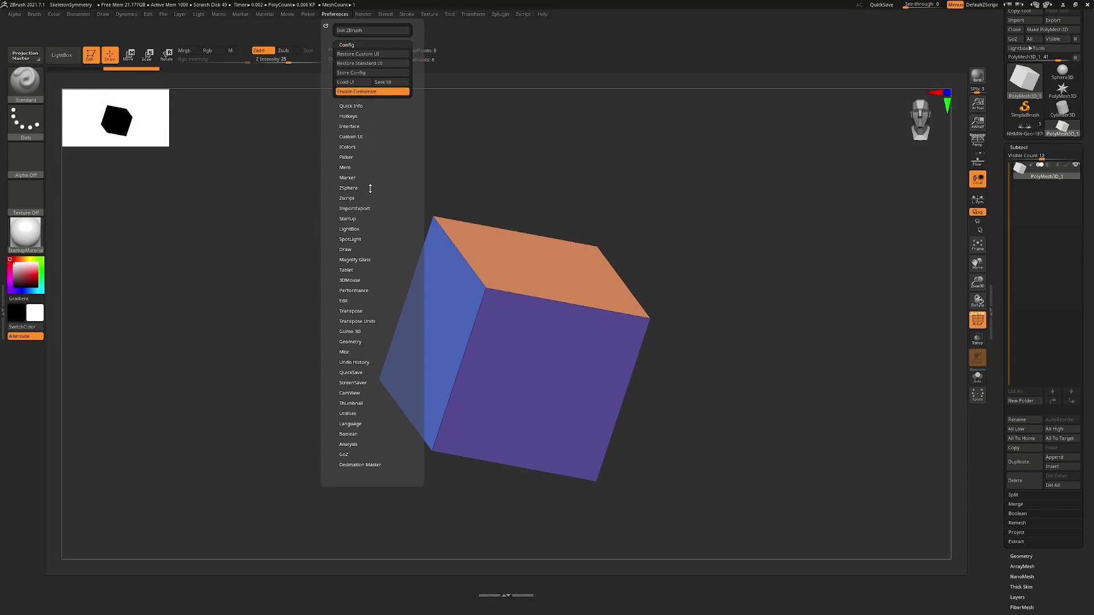
Replace the shelf's ActivePoints counter with an ActivePolygons counter from Preferences > Misc.
click(345, 352)
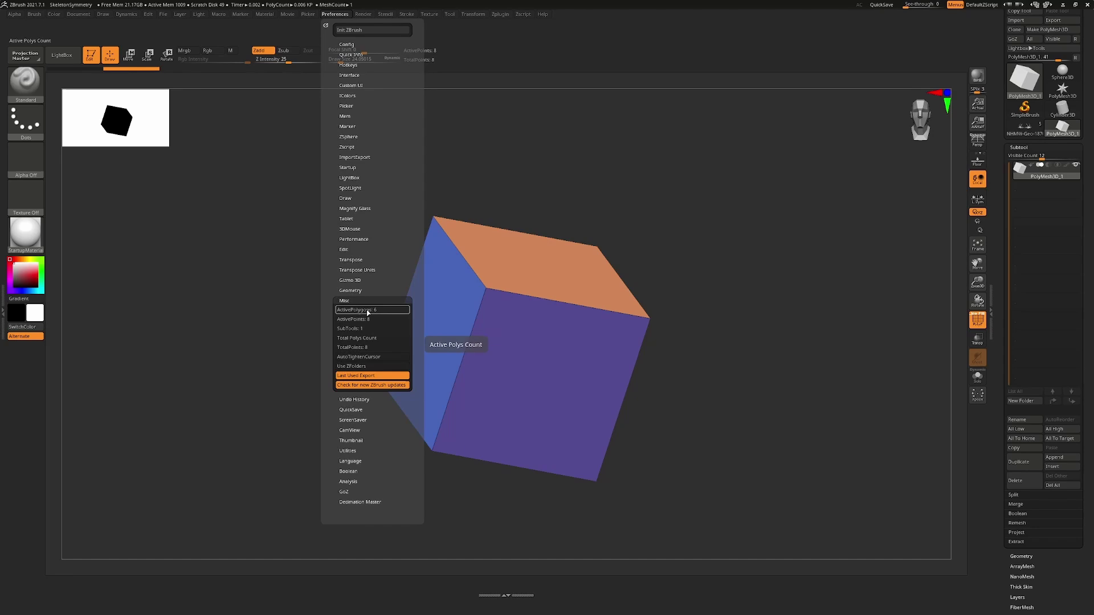
key(ctrl)
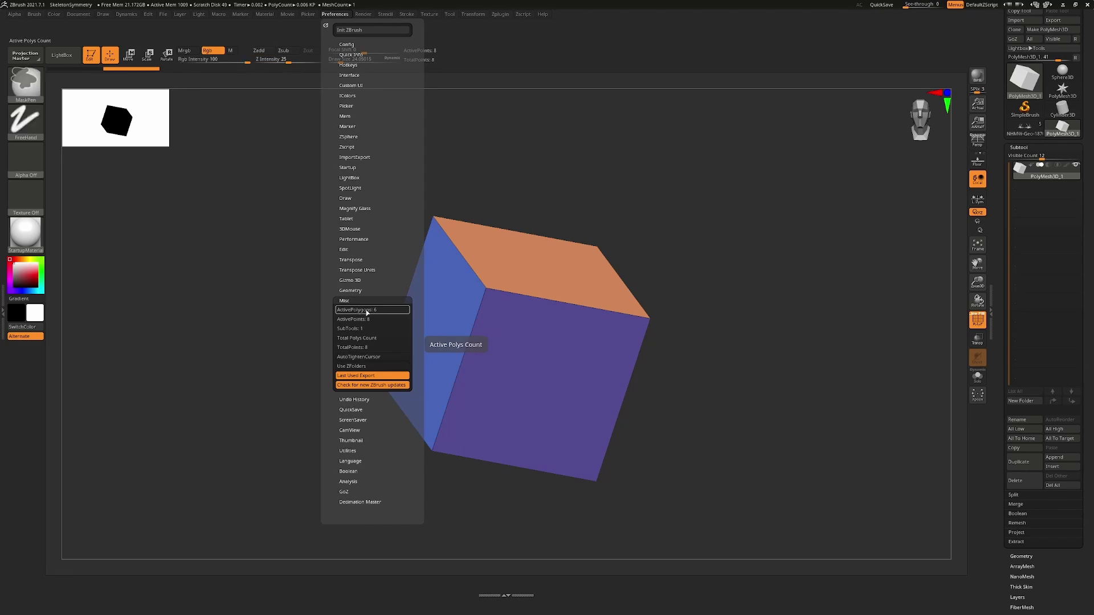
ctrl+alt+drag(368, 313, 475, 59)
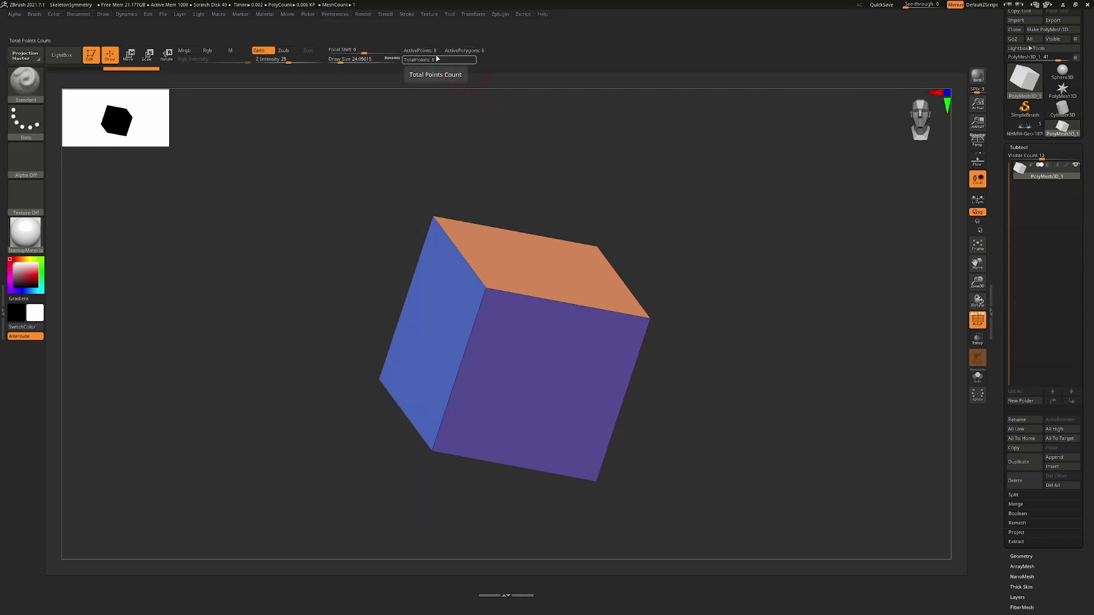
key(ctrl)
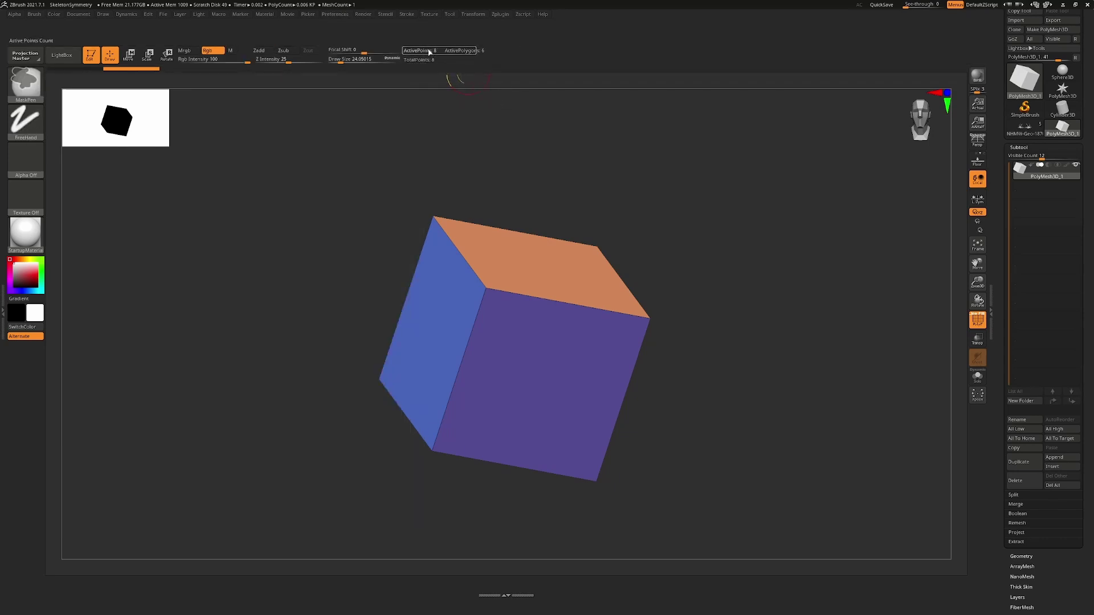
ctrl+alt+drag(429, 51, 436, 114)
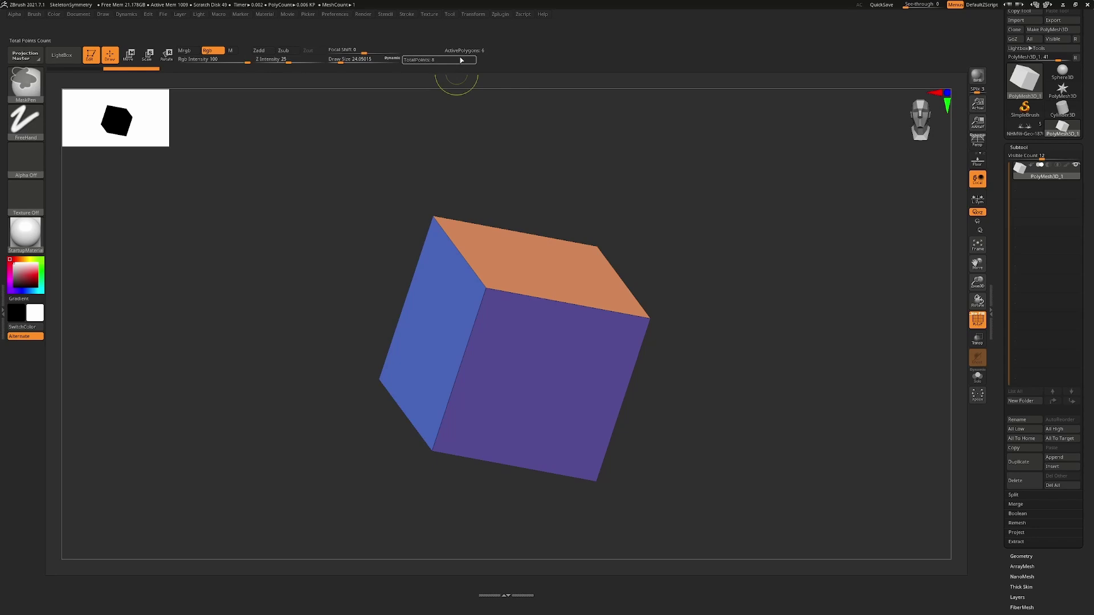
ctrl+alt+drag(464, 51, 432, 53)
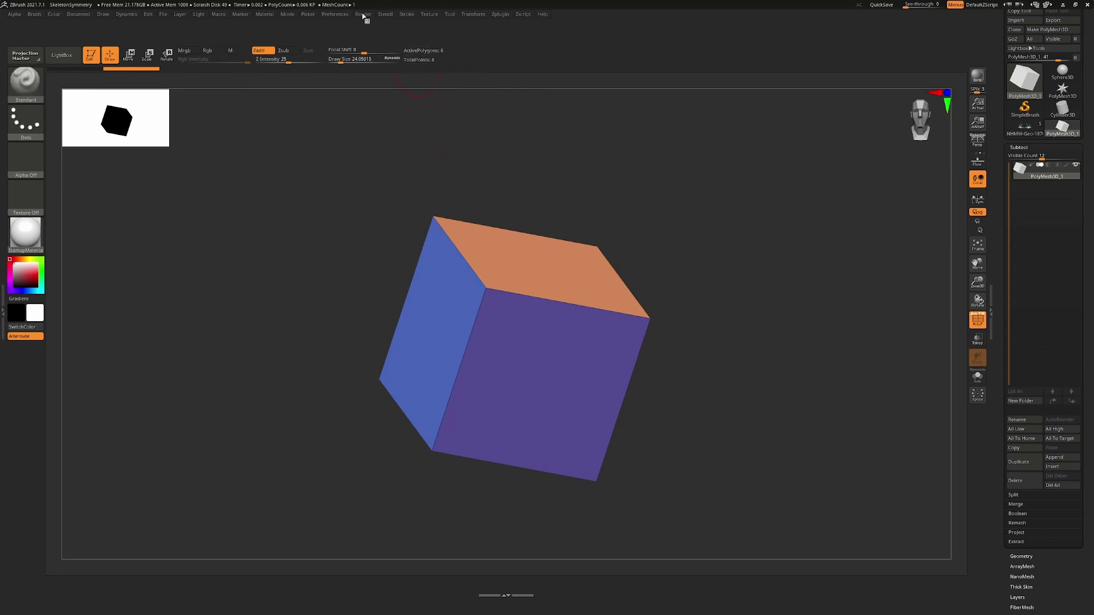
click(345, 16)
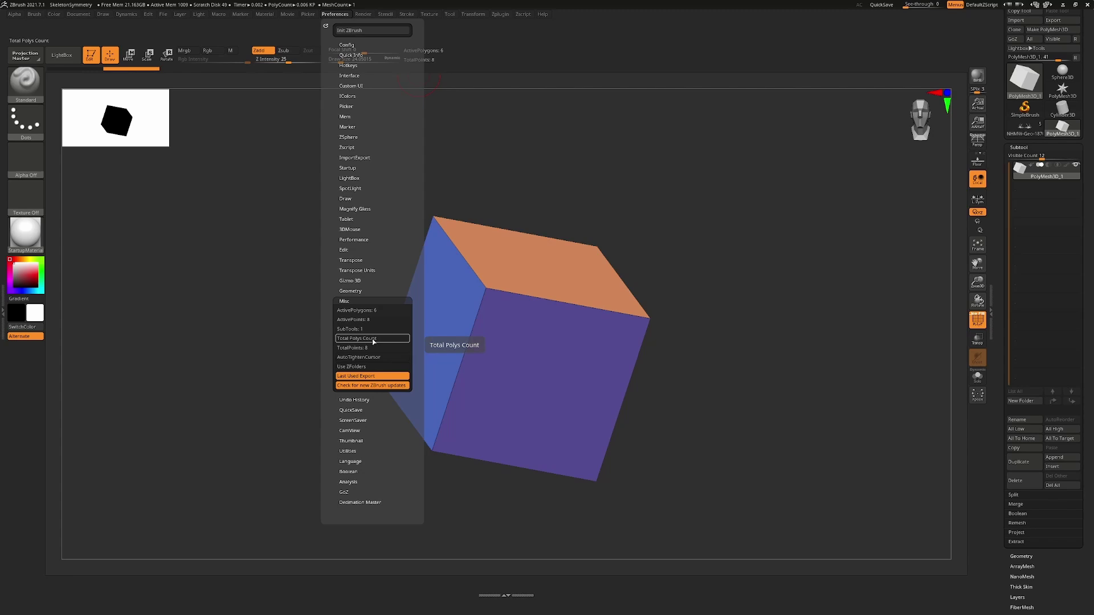
ctrl+alt+drag(373, 341, 490, 54)
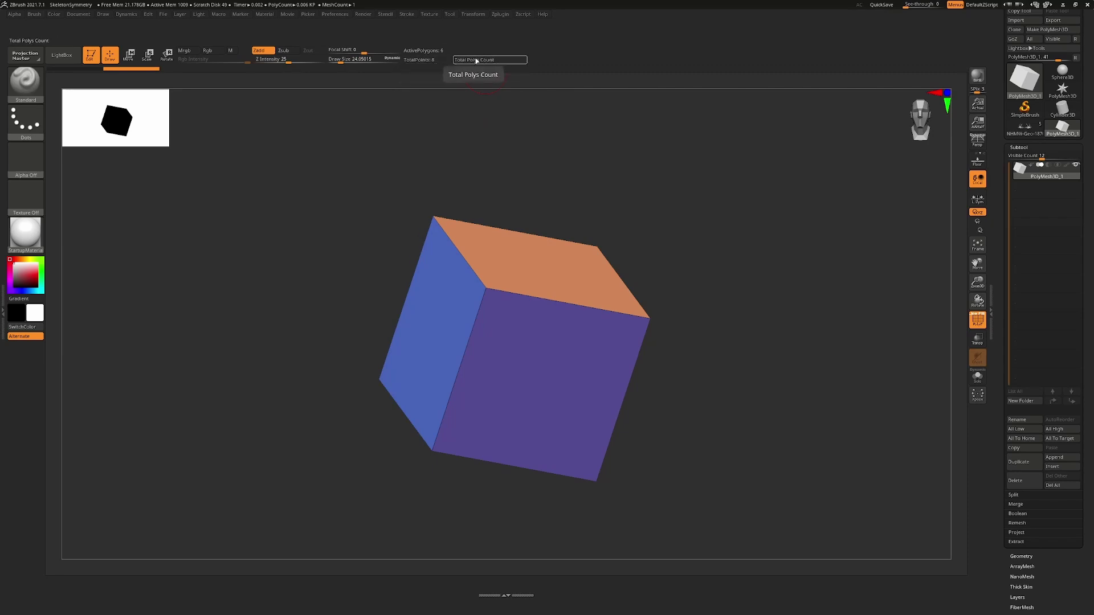
key(ctrl)
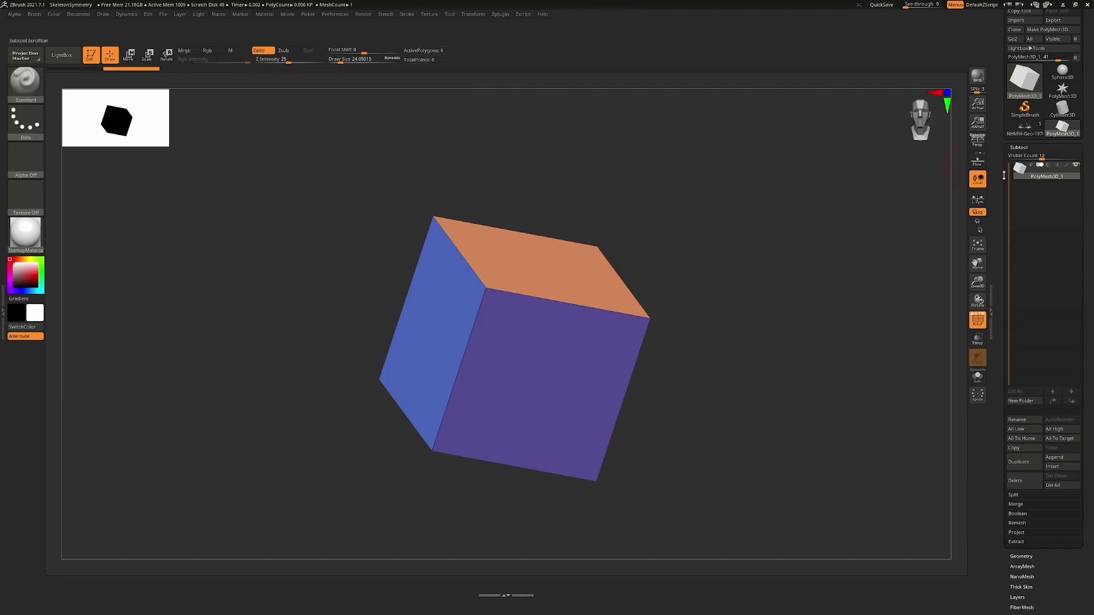
Save the interface layout with Store Config.
click(339, 14)
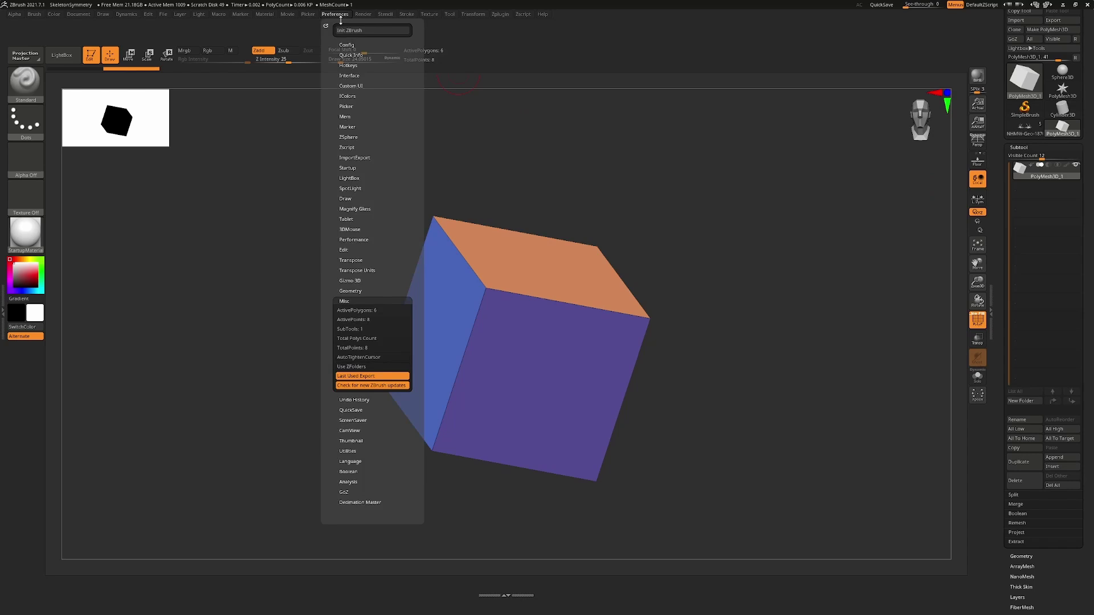
click(352, 45)
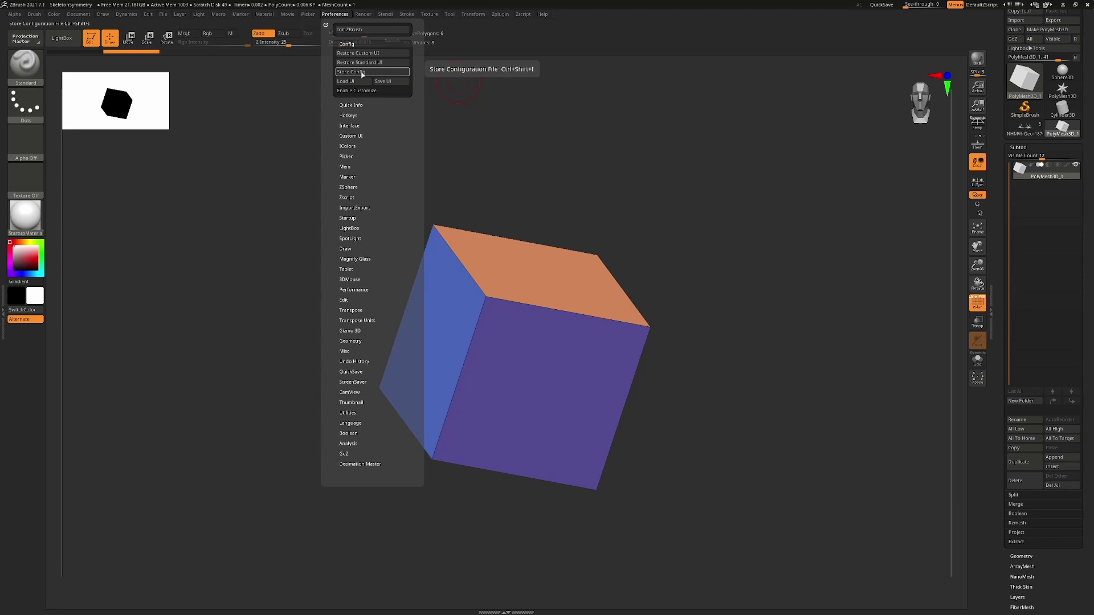
click(363, 72)
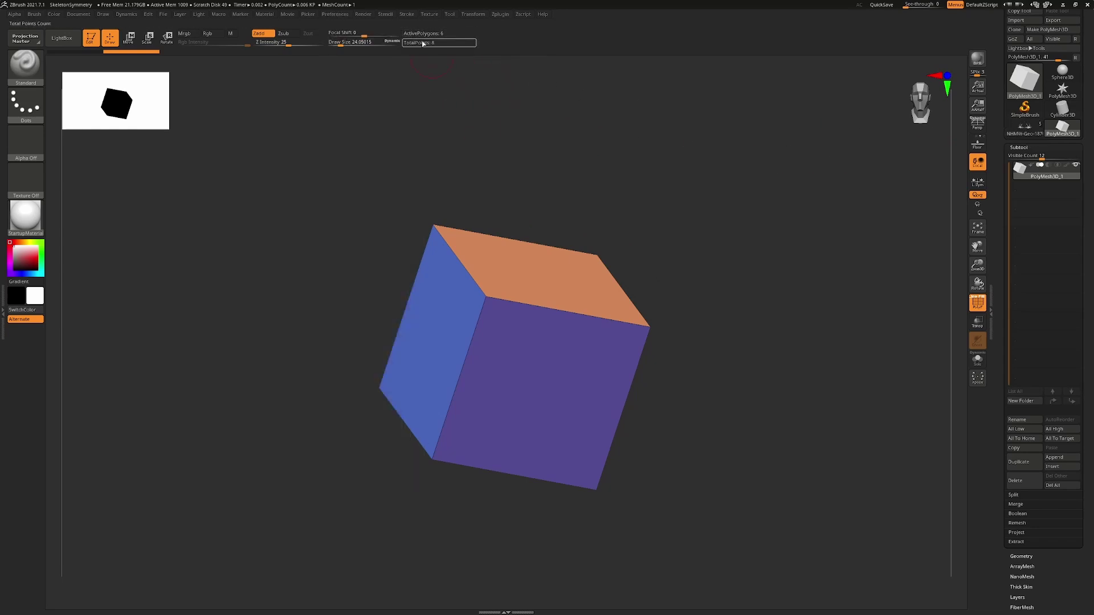
Add the ActivePoints counter from Preferences > Misc to the shelf beside ActivePolygons.
click(340, 16)
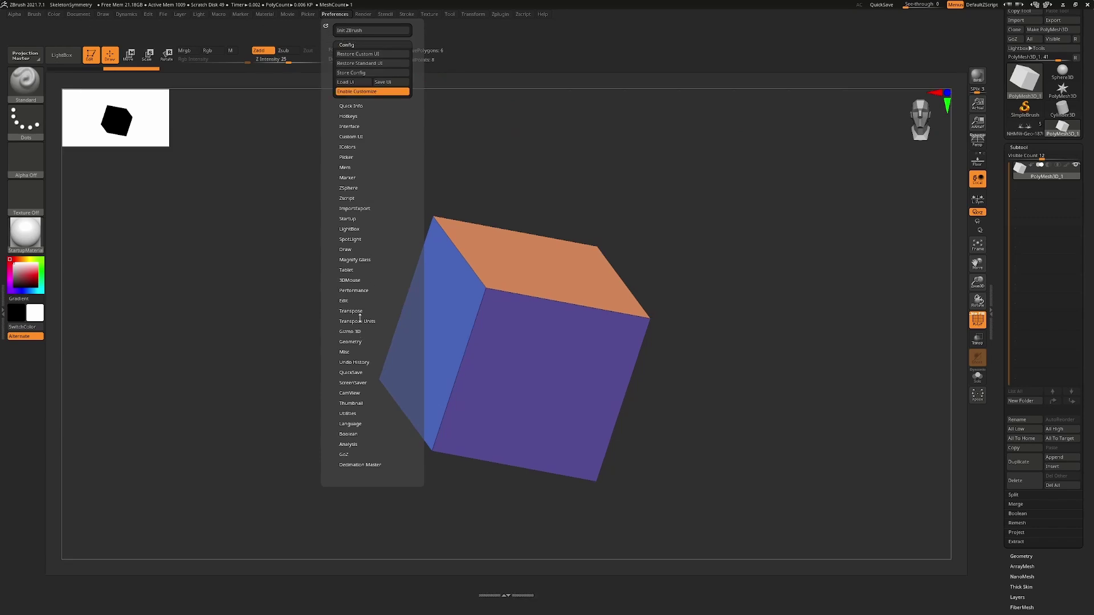
click(354, 351)
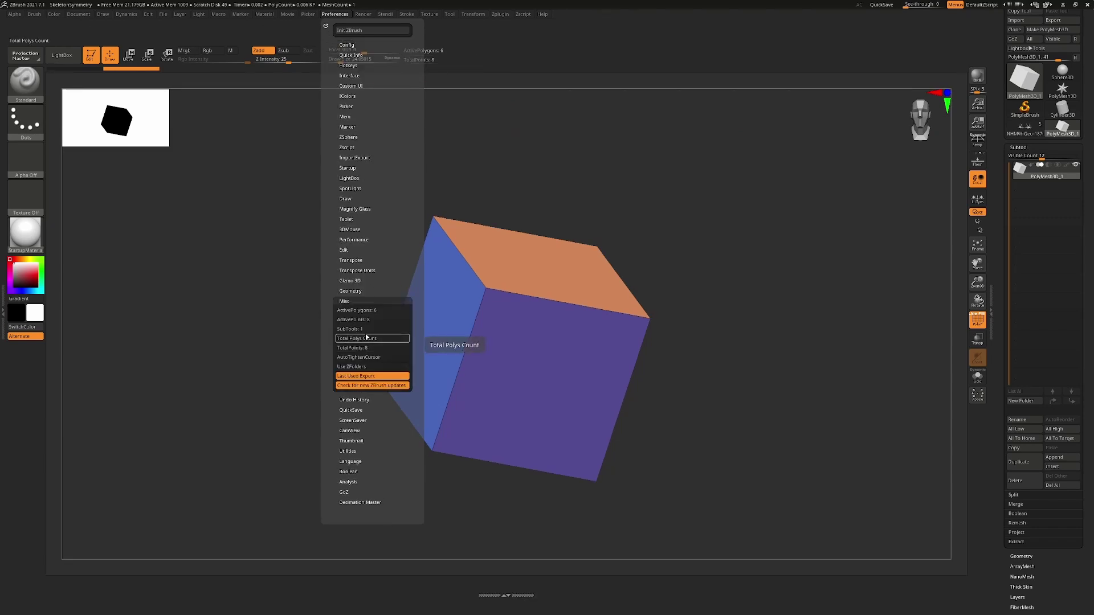
key(ctrl)
mouse_move(362, 320)
ctrl+alt+mouse_down()
mouse_move(490, 41)
mouse_move(440, 54)
mouse_move(513, 40)
mouse_move(435, 52)
mouse_move(523, 53)
mouse_move(481, 51)
mouse_move(490, 56)
ctrl+alt+mouse_up()
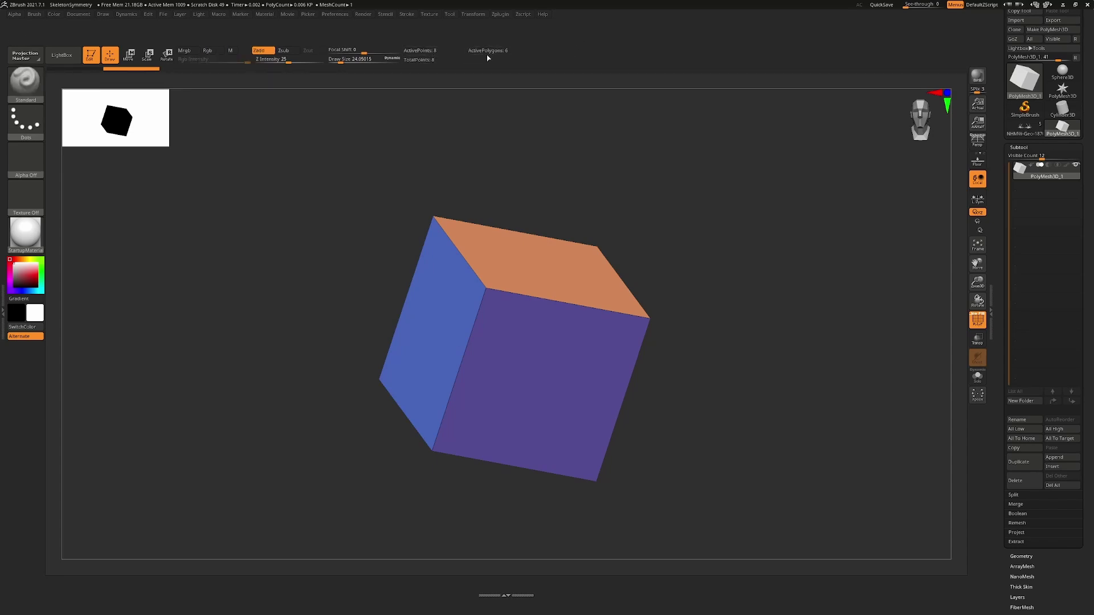
Check the counters on the skeleton and antler model, then reselect the PolyMesh3D_1 tool.
click(1024, 127)
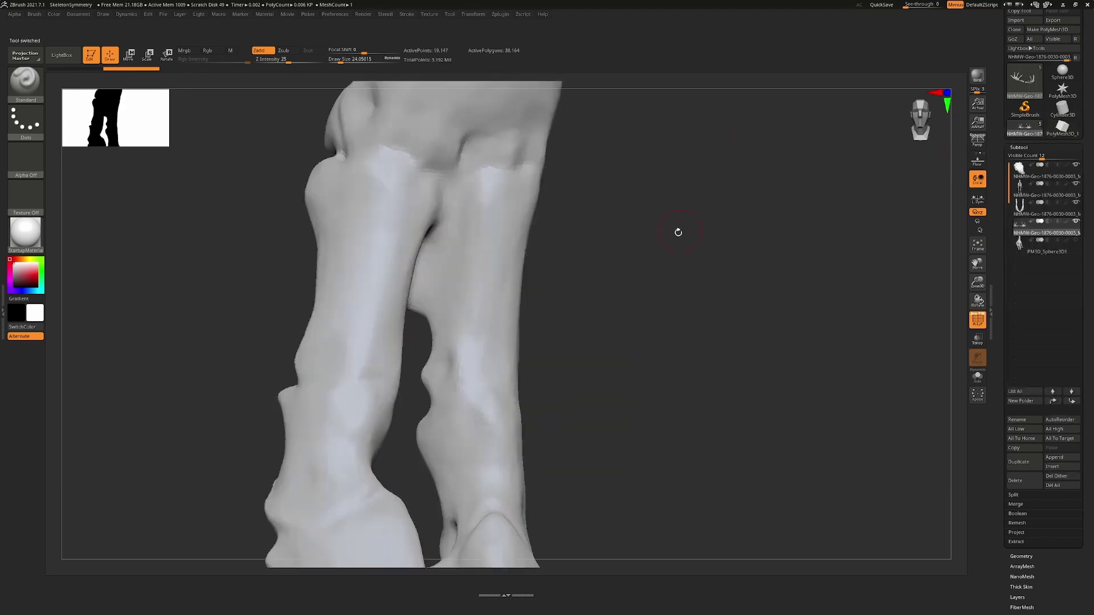
drag(625, 317, 437, 265)
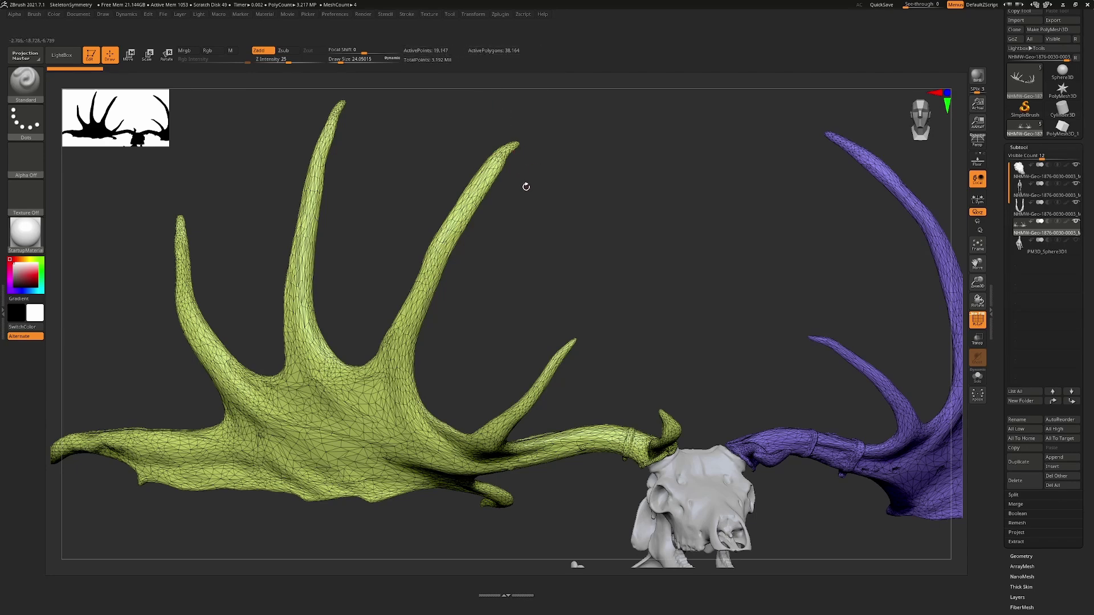
drag(526, 186, 530, 176)
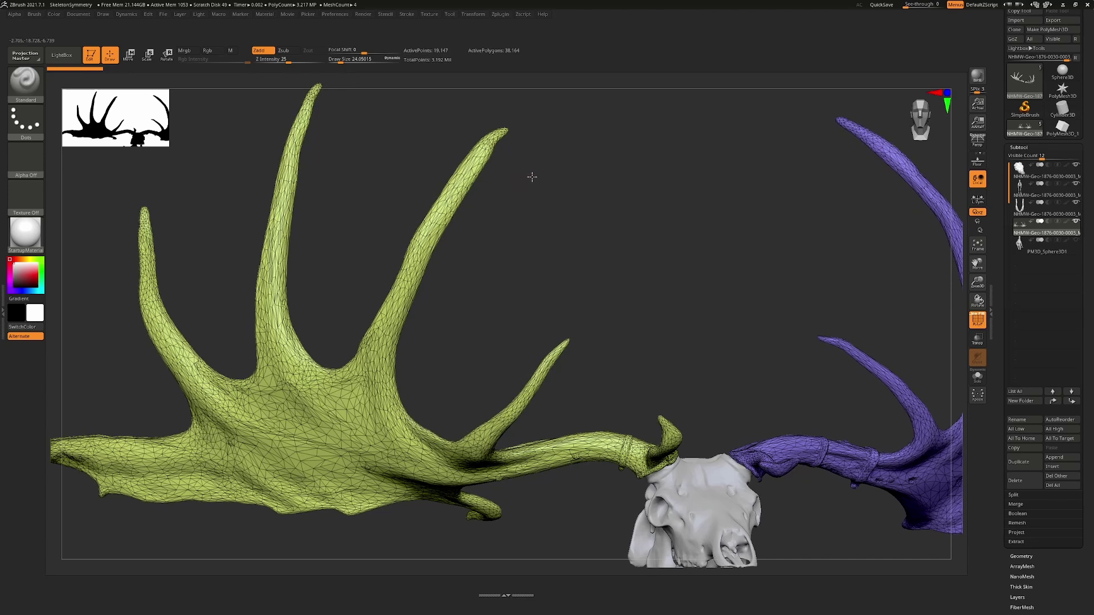
click(1056, 133)
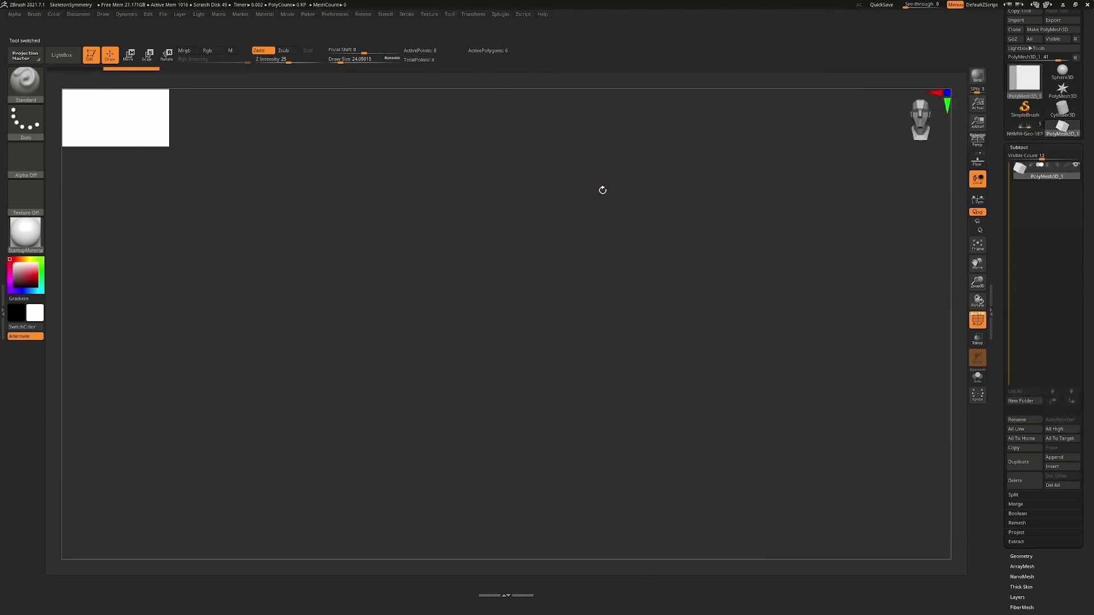
Draw the cube and subdivide it to SDiv 5, giving 1,536 active polygons.
mouse_move(684, 290)
mouse_down()
mouse_move(757, 273)
mouse_move(828, 281)
mouse_move(750, 215)
mouse_move(694, 268)
mouse_up()
key(ctrl+d)
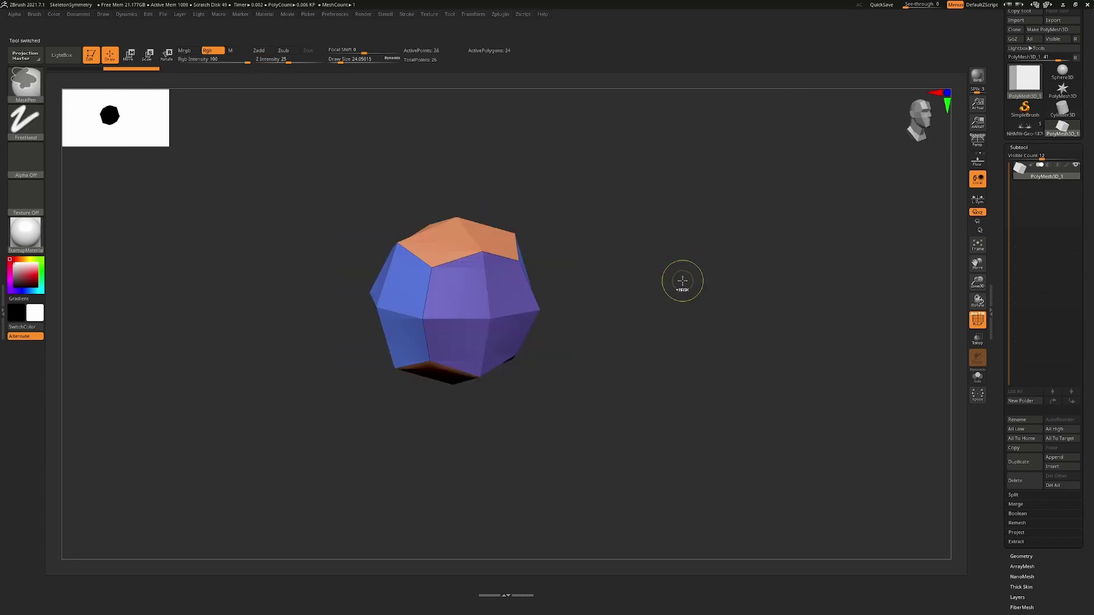
click(1021, 557)
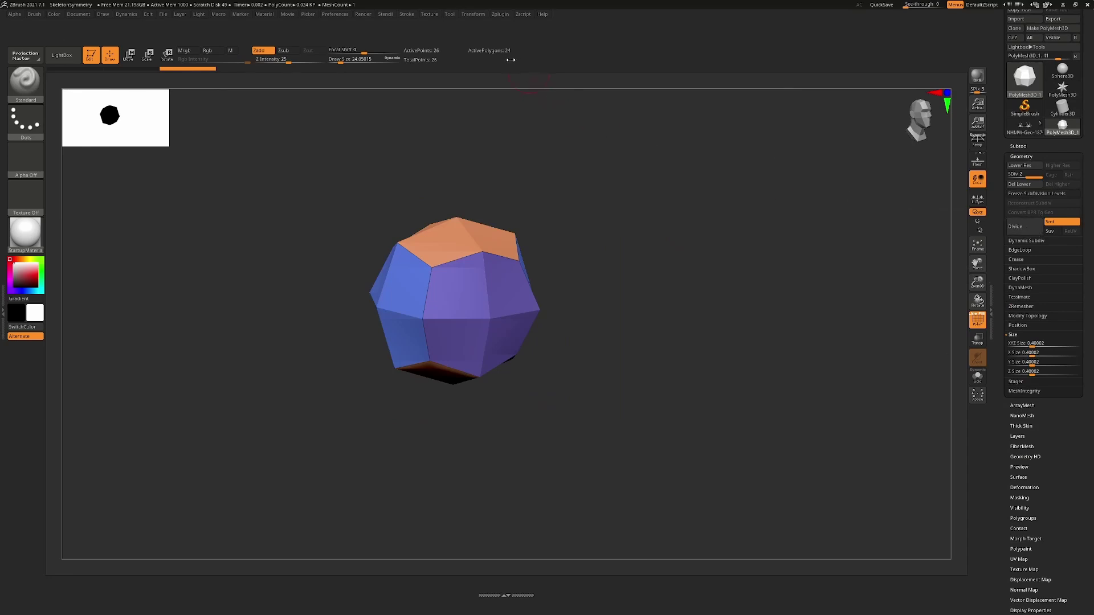
click(1033, 230)
click(1032, 230)
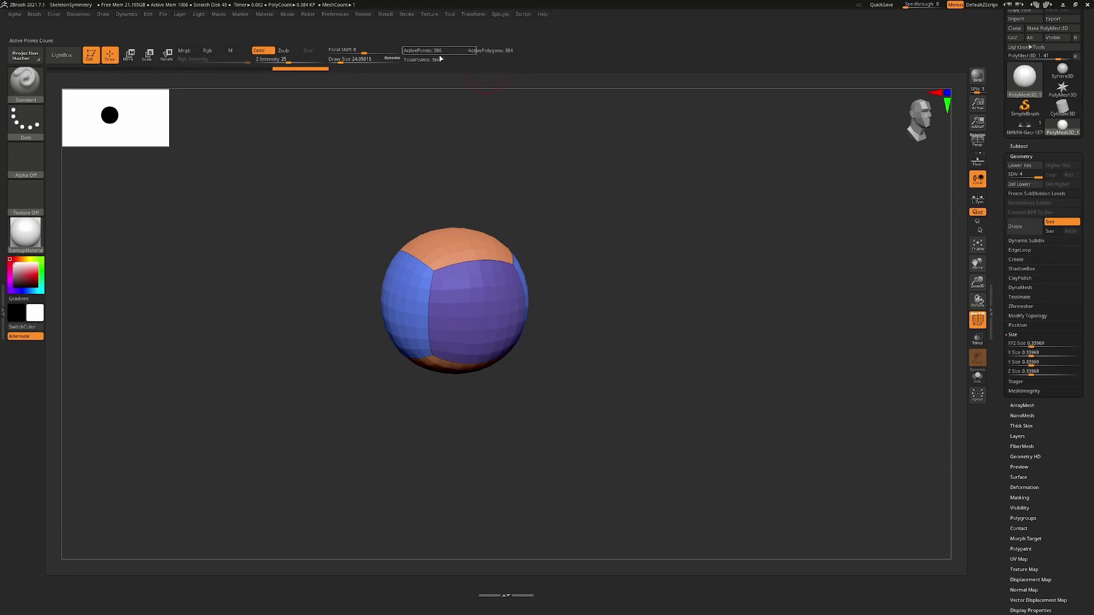
click(1025, 228)
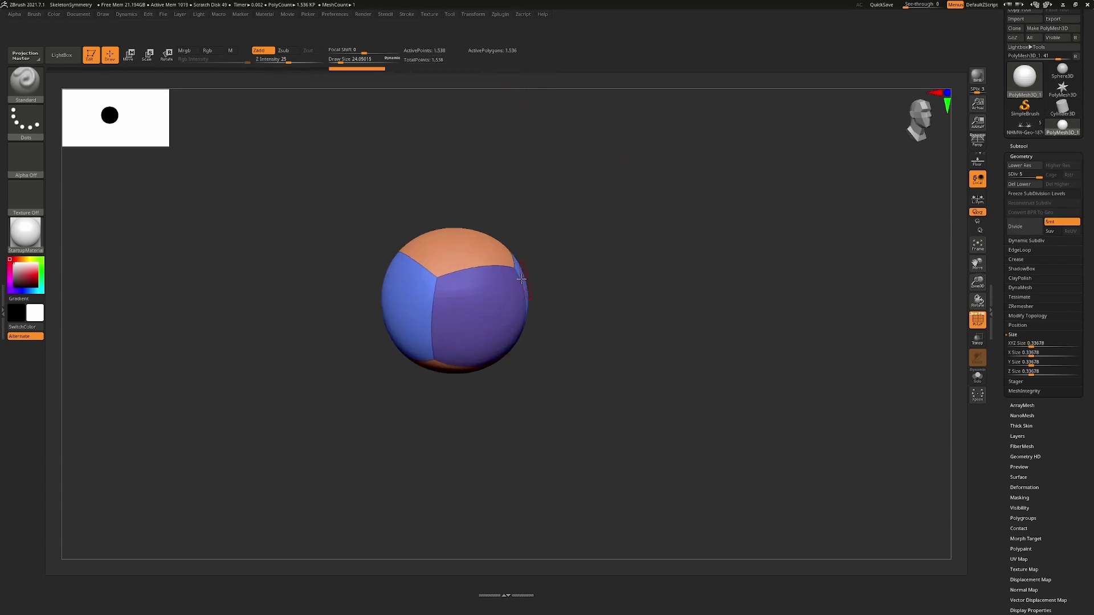
Show the polygon wireframe on the sphere with Shift+F.
key(shift)
key(shift+f)
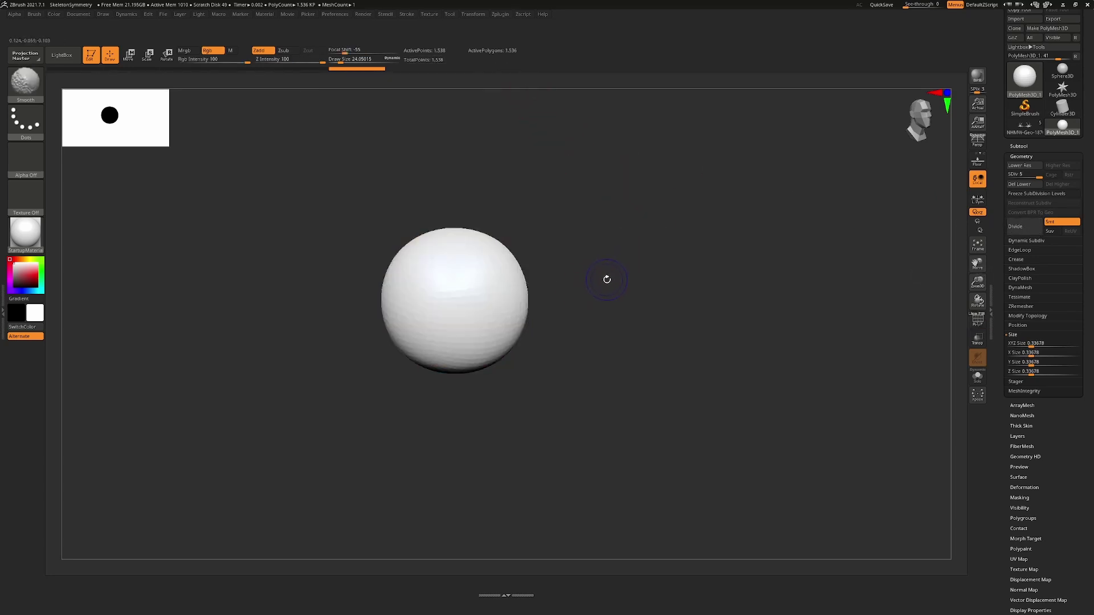
key(shift+f)
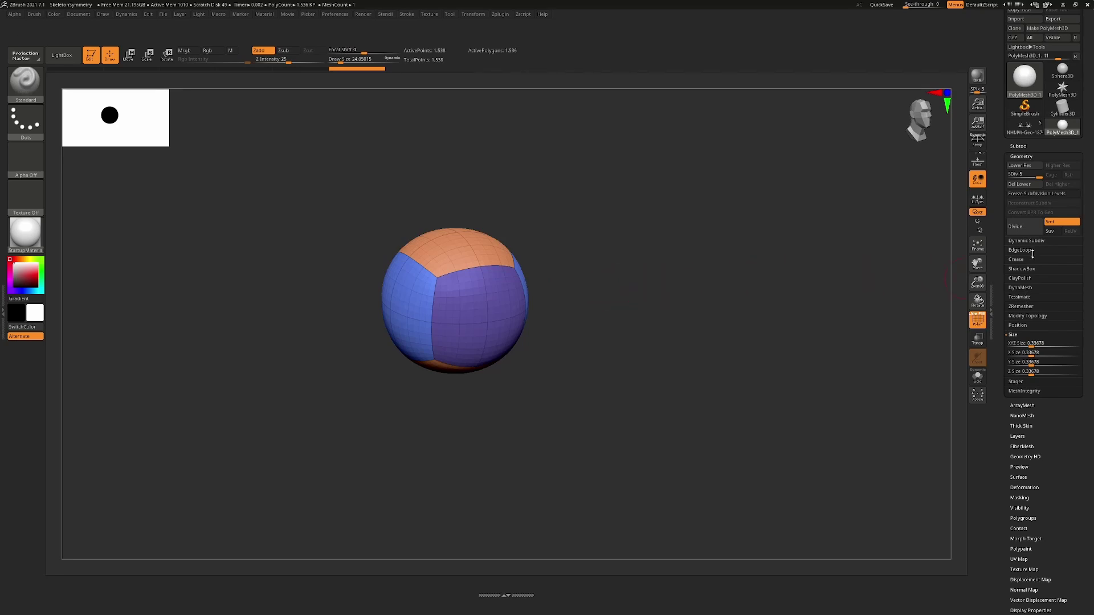
DynaMesh the sphere down to 1,514 polygons, then switch back to the skeleton and antler model.
click(1028, 287)
click(1029, 302)
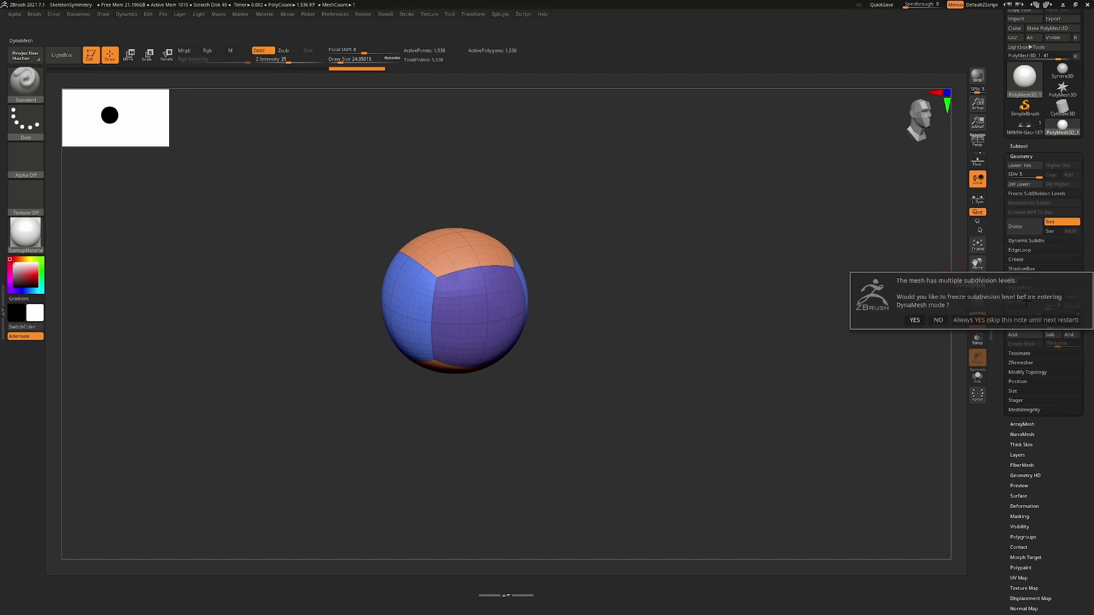
click(938, 319)
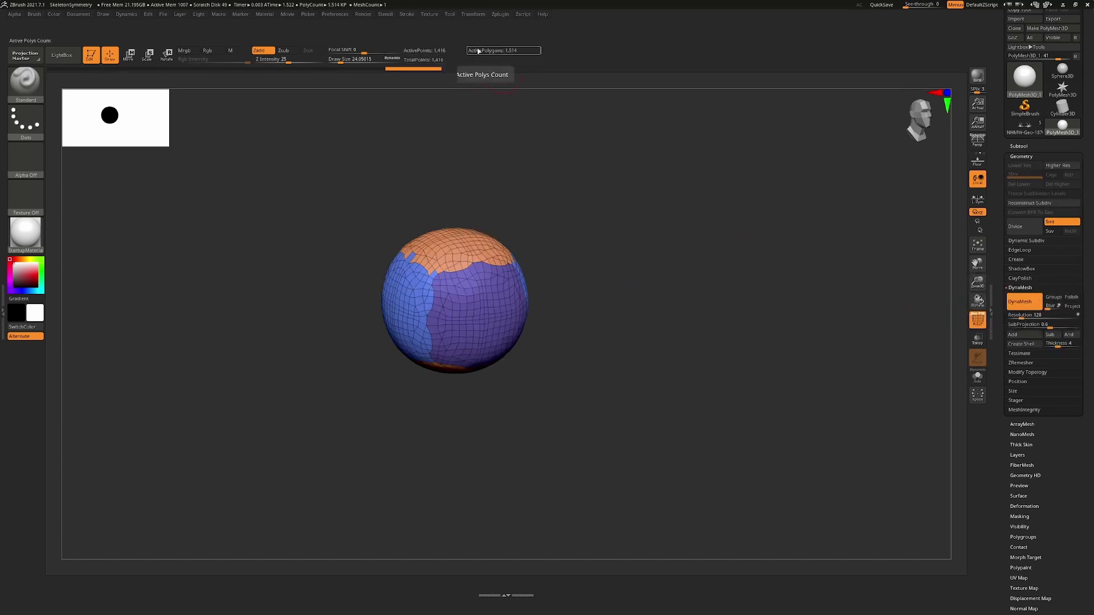
scroll(567, 191, up, 3)
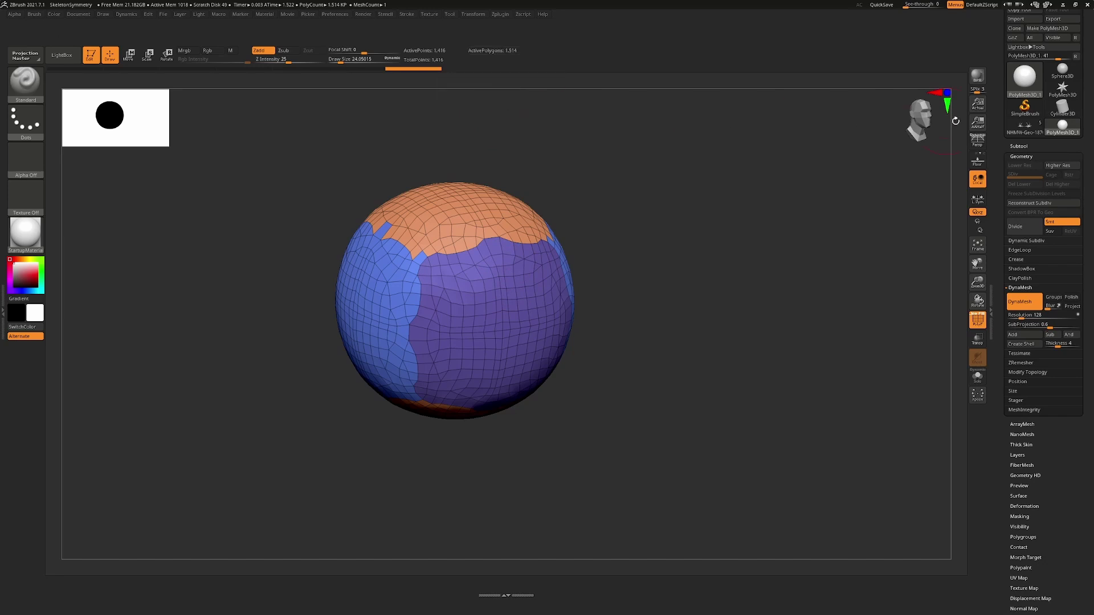
click(1024, 125)
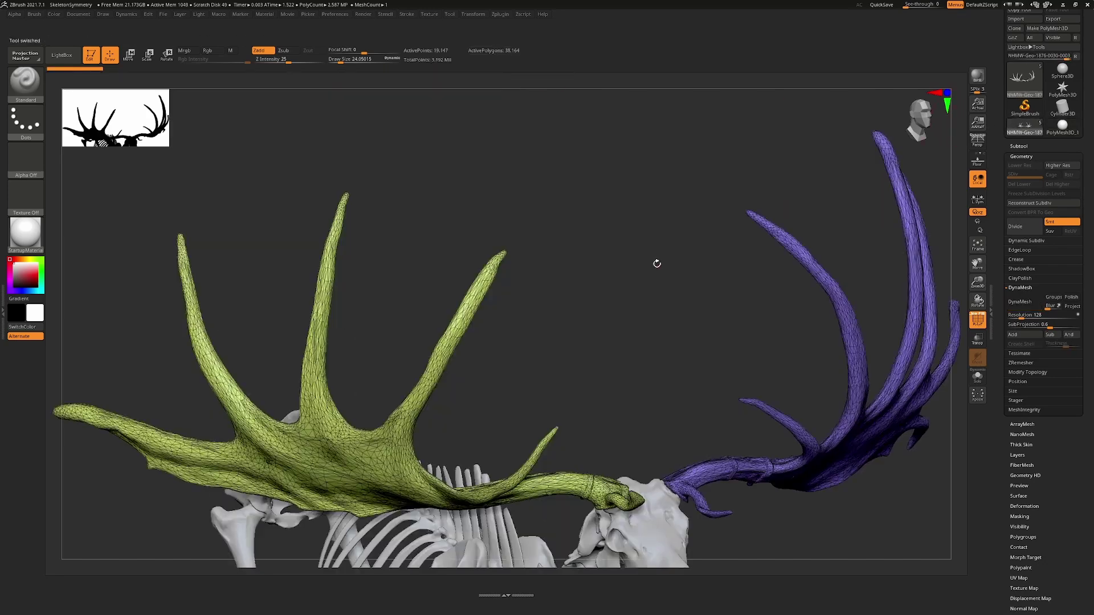